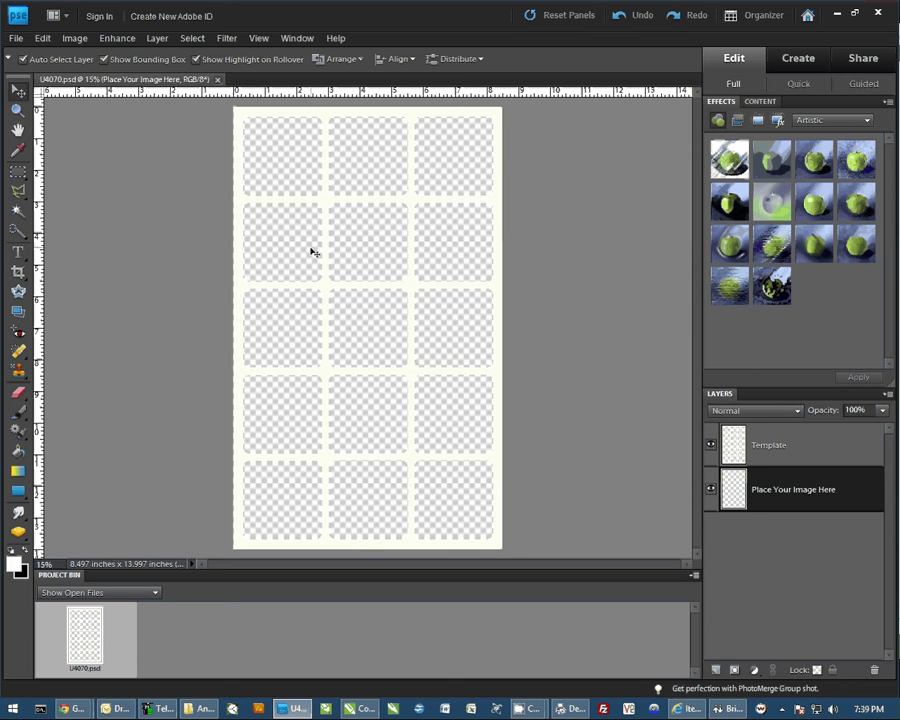
Briefly hide and restore the template frame, then place jedi.jpg scaled into the top-left cell.
click(787, 449)
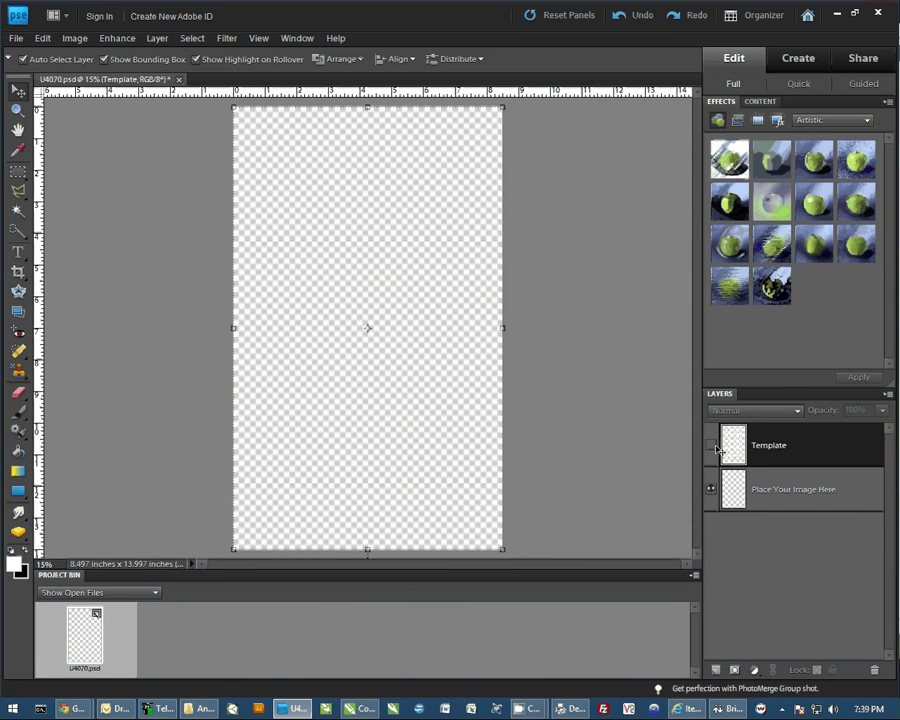
key(ctrl+z)
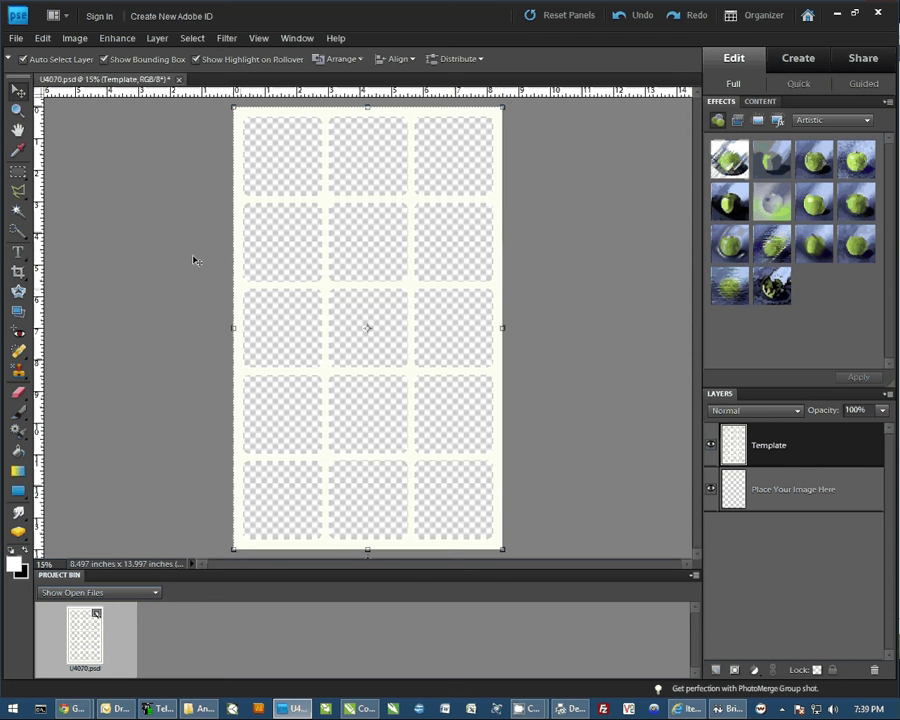
click(16, 38)
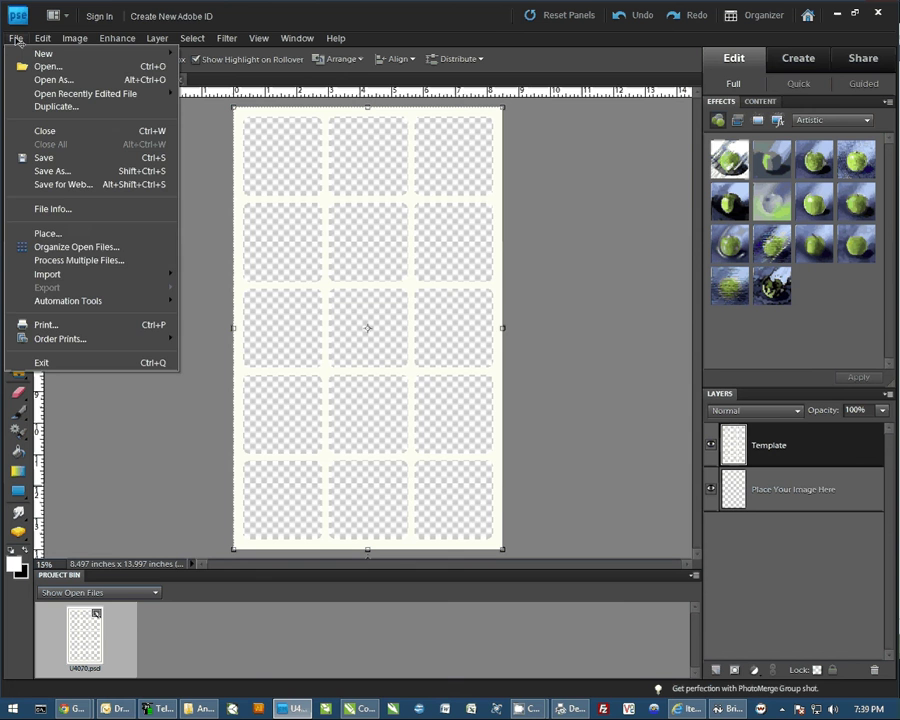
click(48, 233)
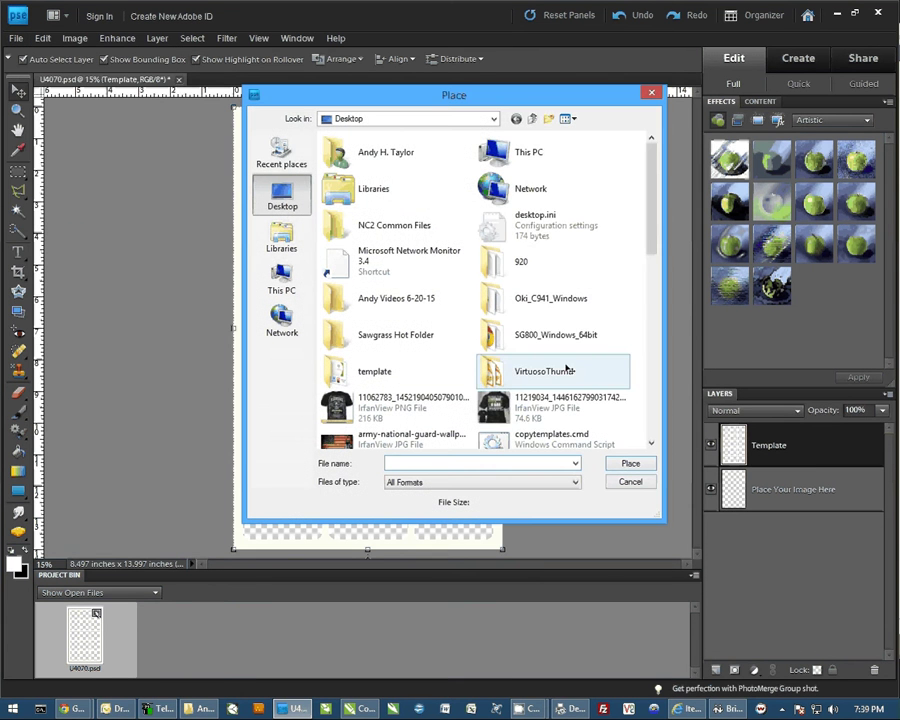
scroll(620, 318, down, 2)
scroll(610, 315, down, 3)
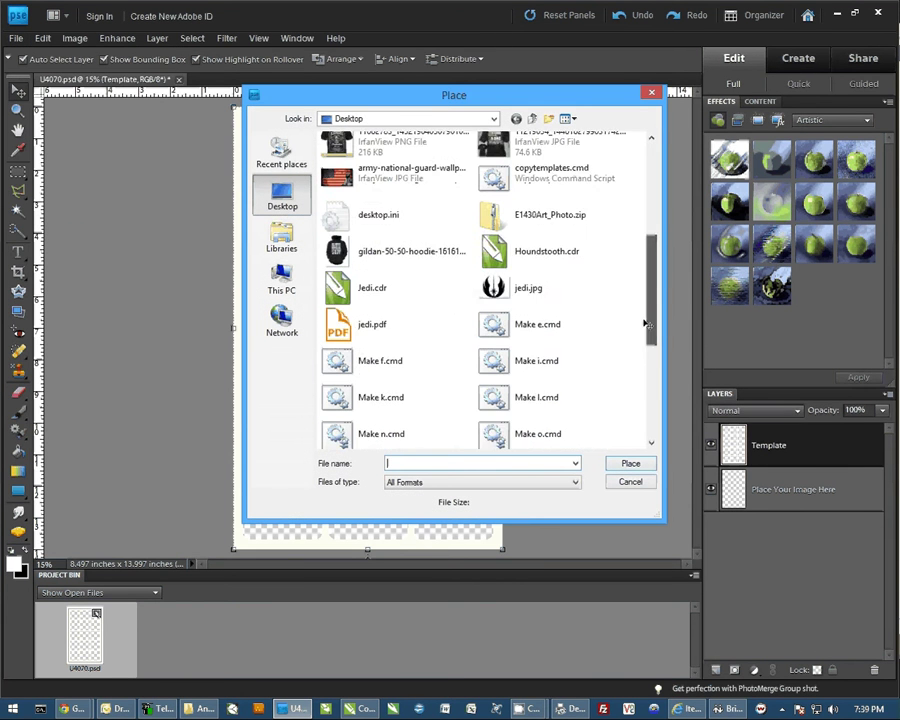
scroll(595, 312, down, 1)
click(528, 262)
click(628, 464)
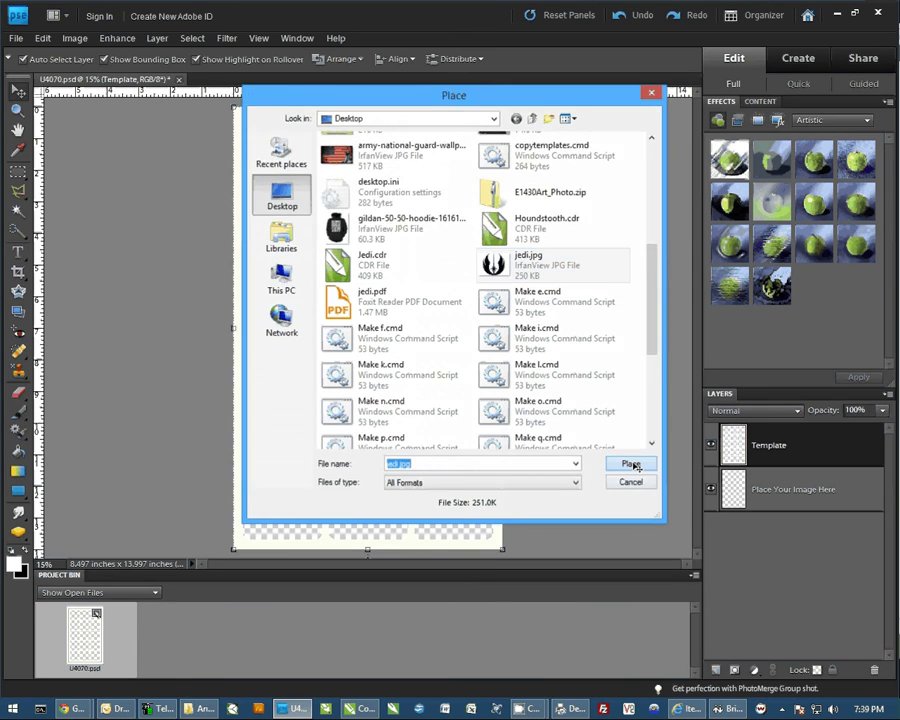
drag(503, 424, 334, 301)
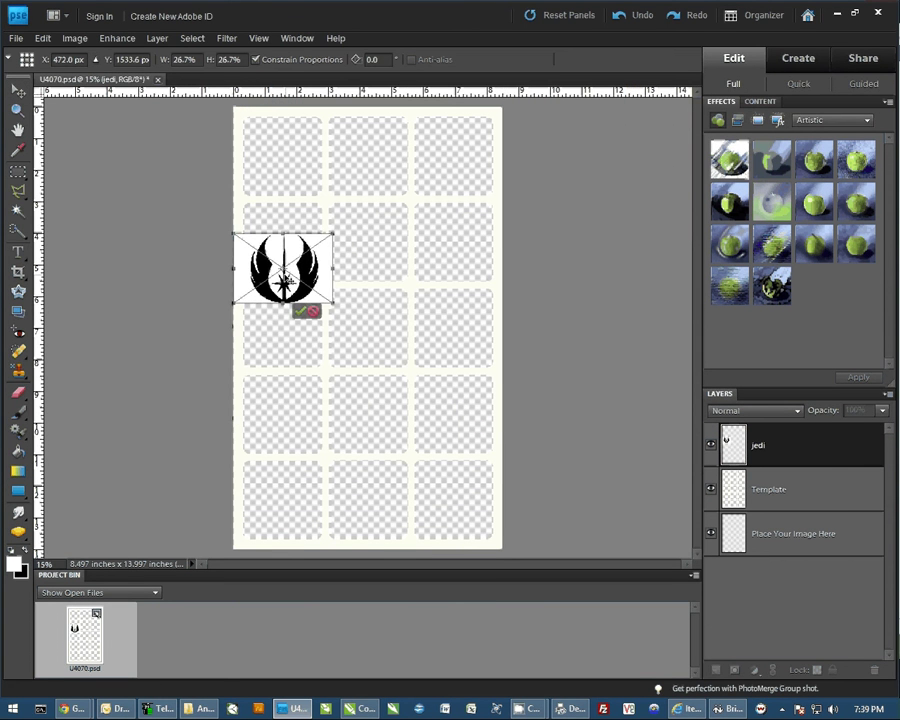
drag(290, 260, 286, 145)
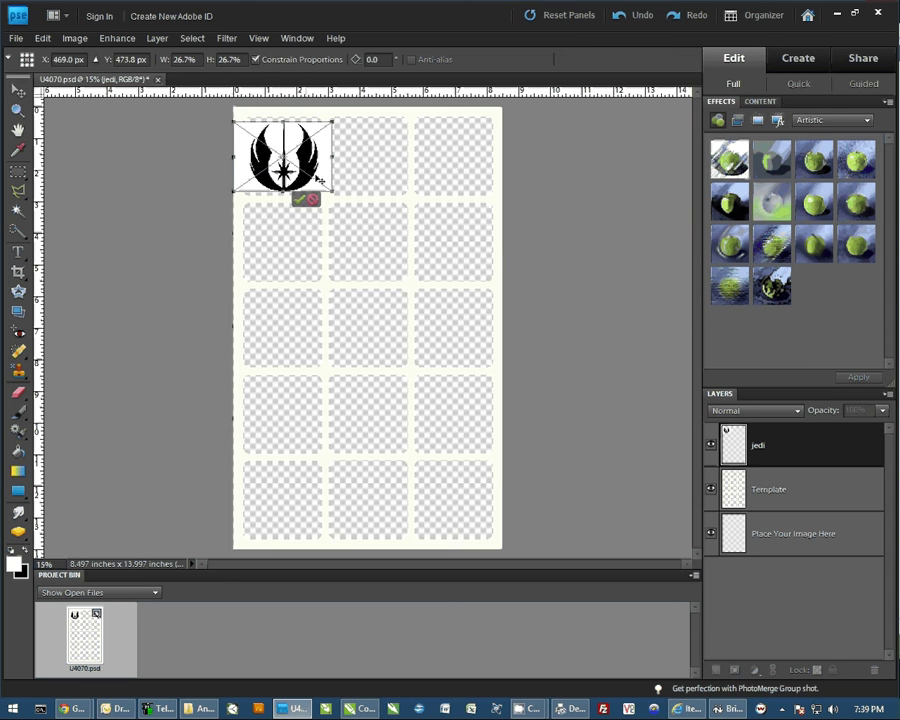
Commit the jedi logo and move its layer below the template layers.
click(299, 199)
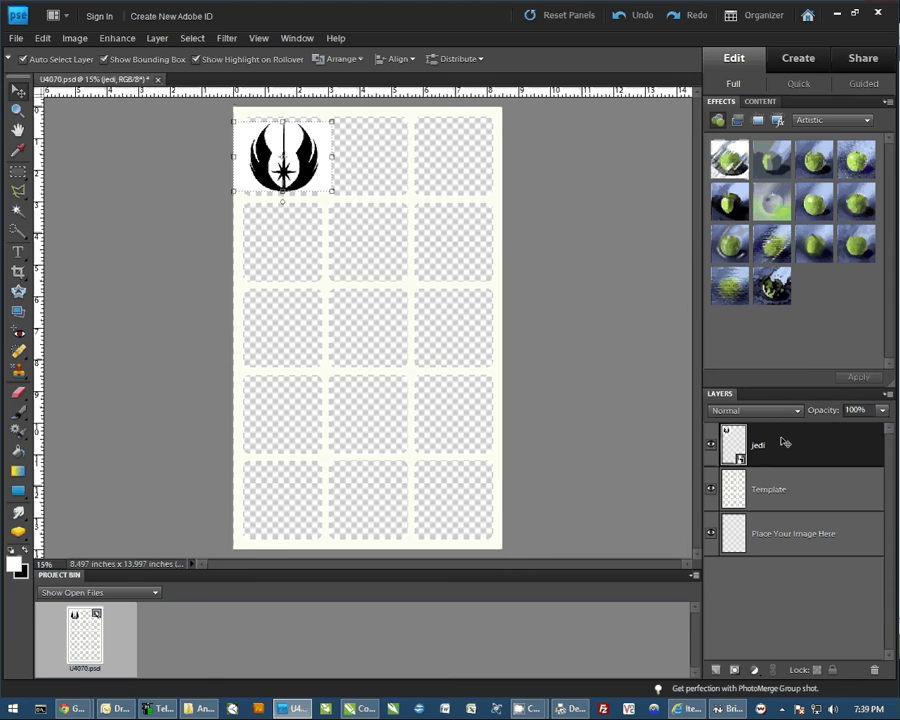
drag(785, 443, 790, 614)
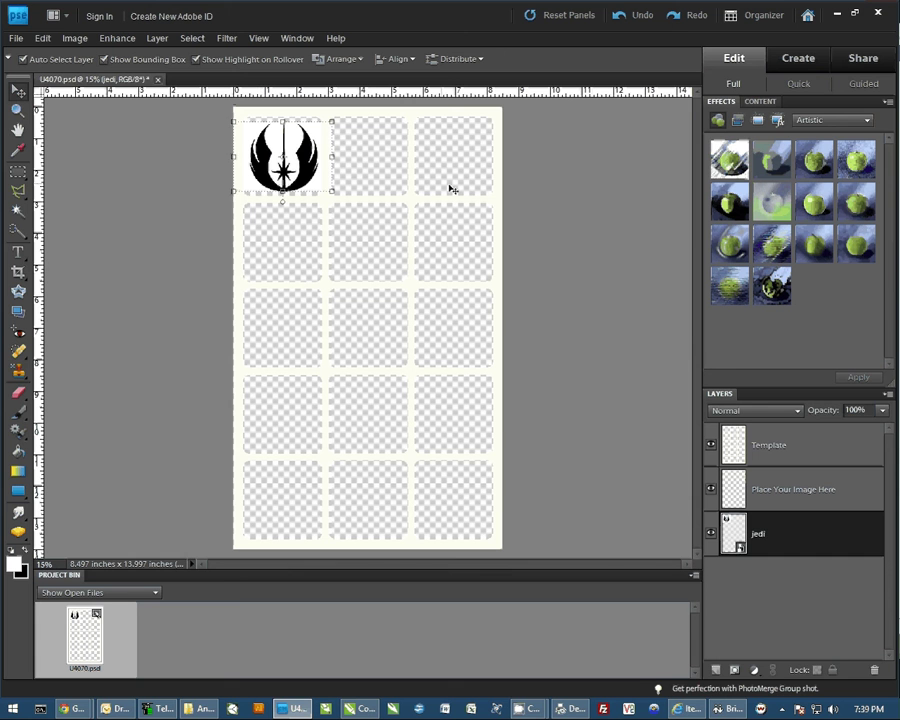
click(602, 293)
Drag the Template layer to the bottom and back to the top, then deselect.
click(794, 453)
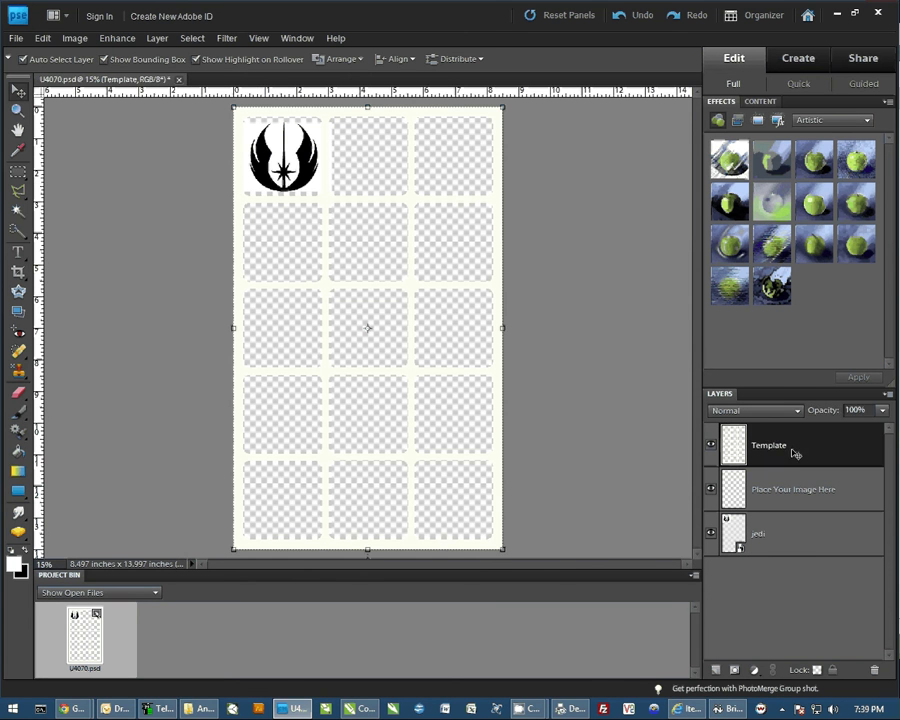
drag(776, 450, 780, 610)
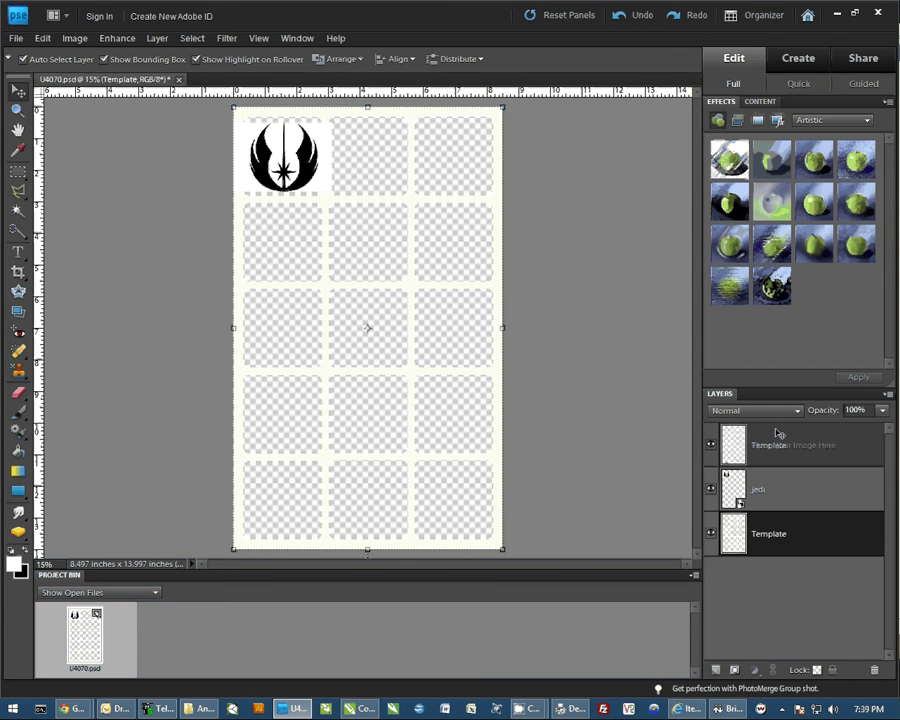
drag(792, 534, 779, 405)
click(366, 257)
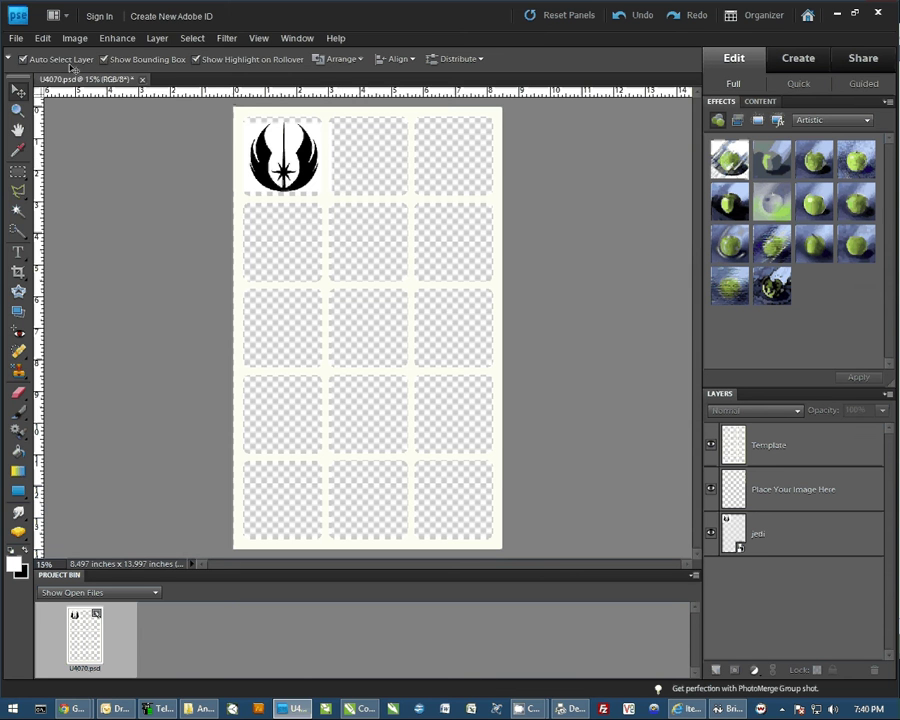
Place the jedi.pdf logo into the document.
click(17, 39)
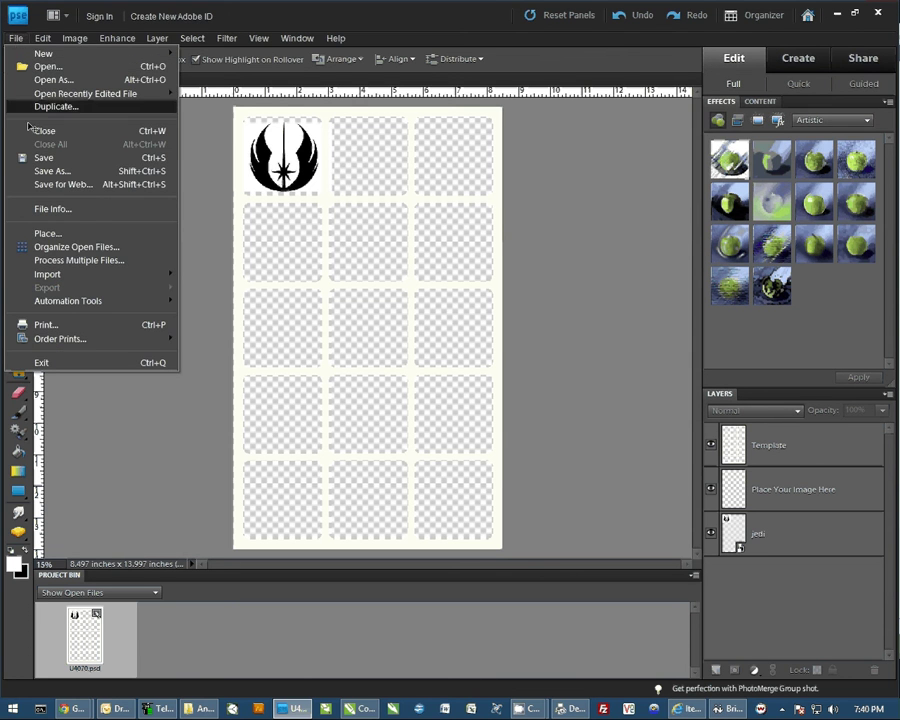
click(48, 233)
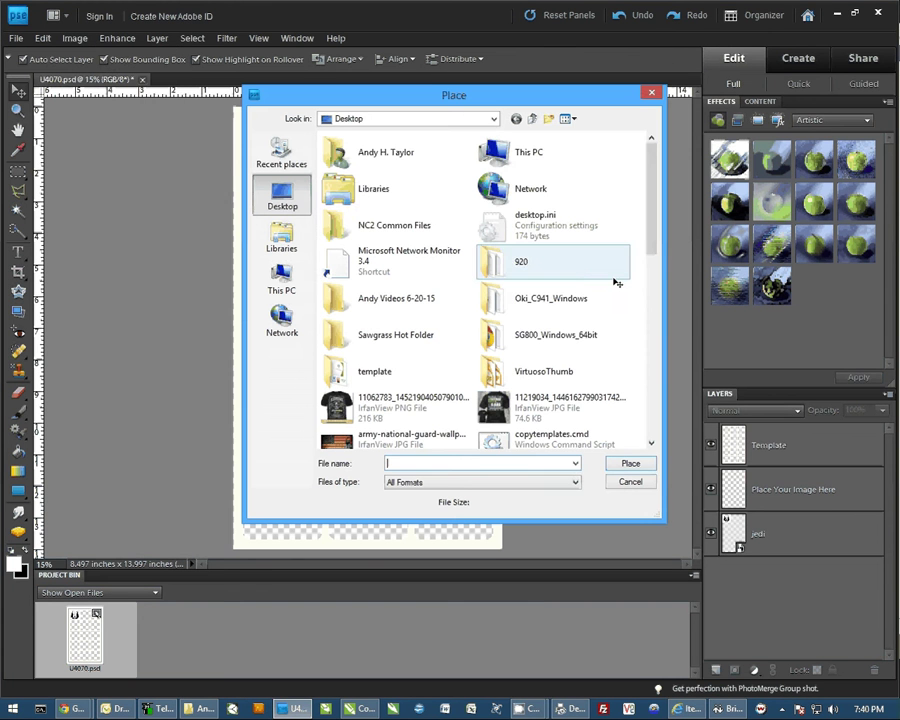
drag(650, 237, 645, 327)
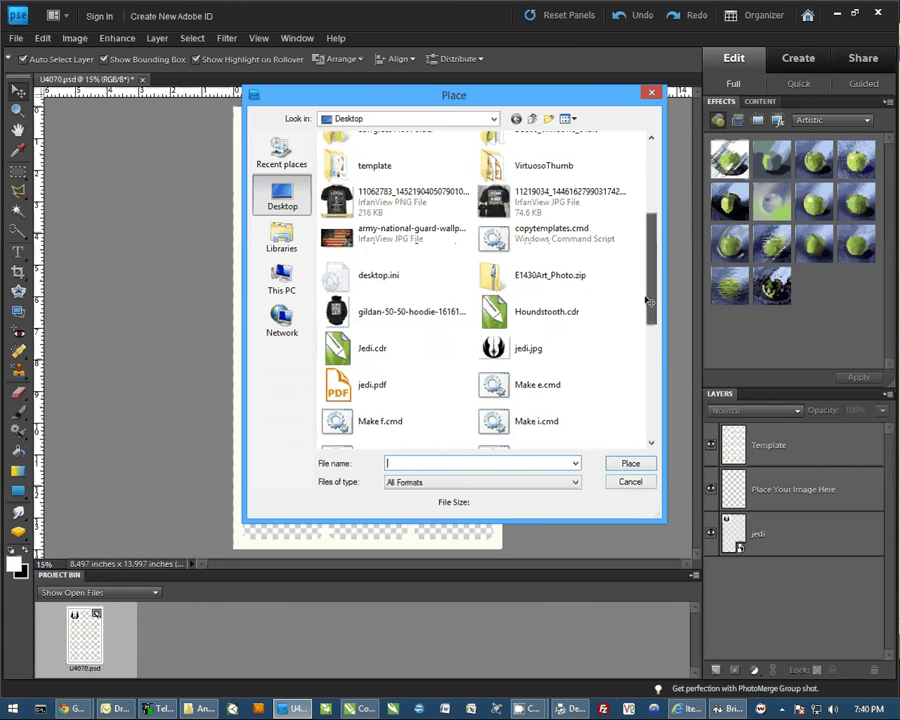
click(372, 297)
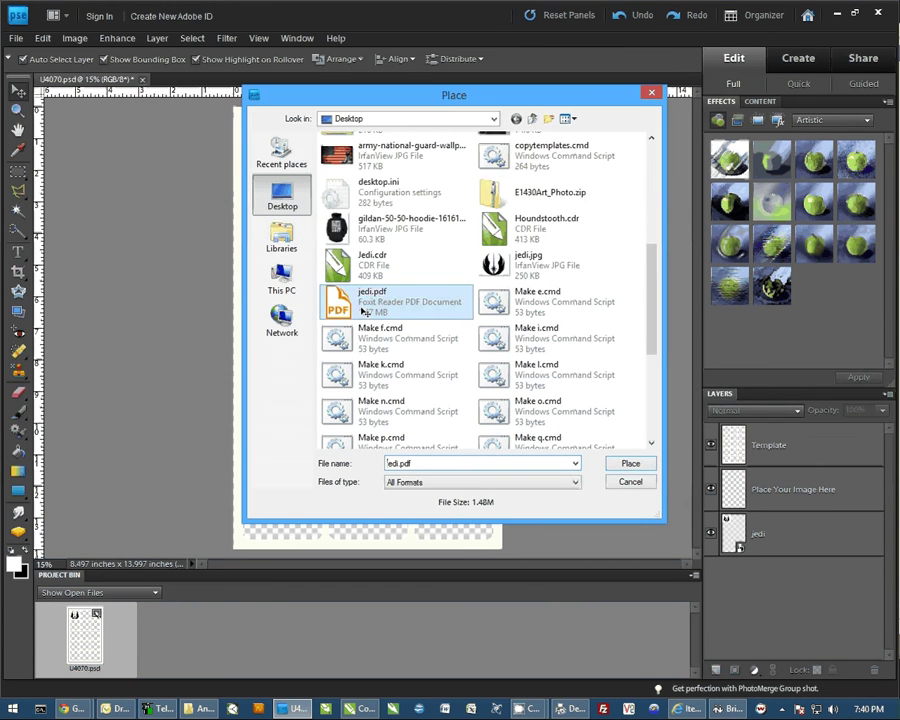
click(632, 464)
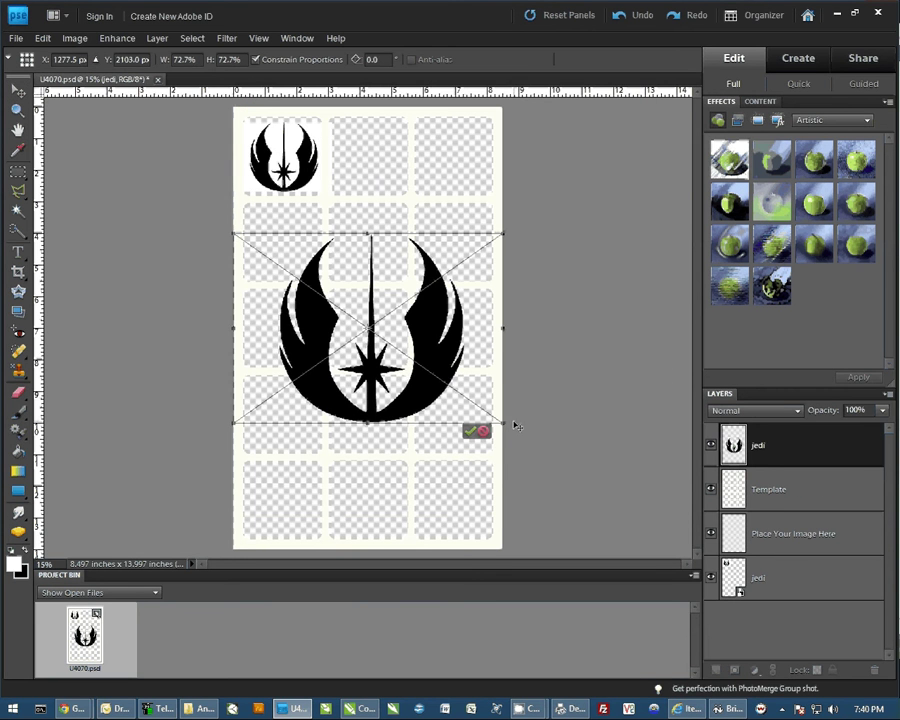
Scale the second jedi logo into the top-middle cell and commit it.
mouse_move(507, 427)
mouse_down()
mouse_move(349, 316)
mouse_move(376, 174)
mouse_up()
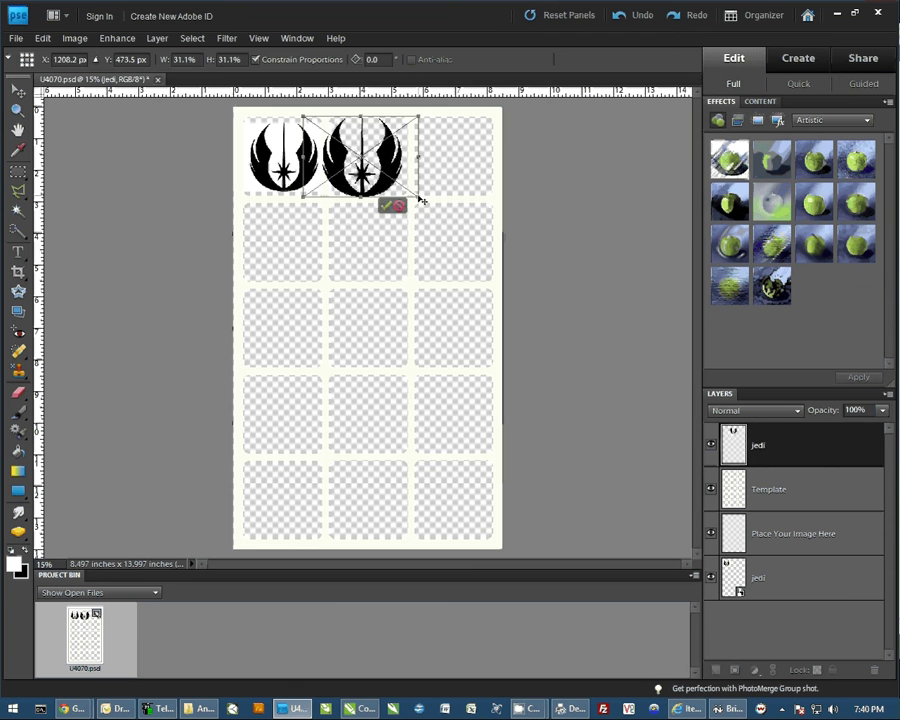
drag(420, 200, 404, 187)
drag(352, 160, 364, 166)
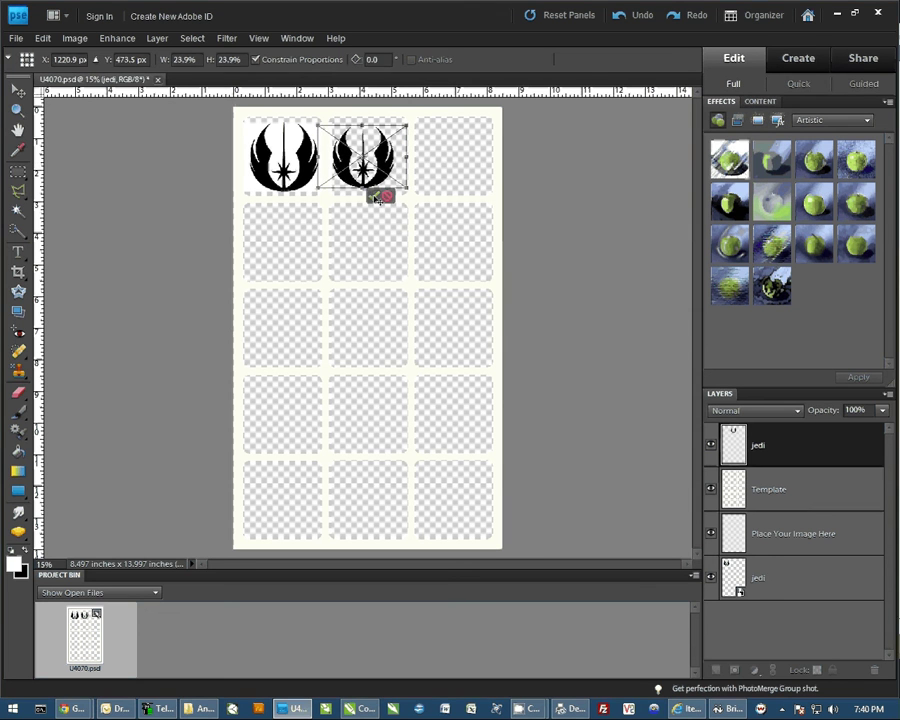
click(374, 195)
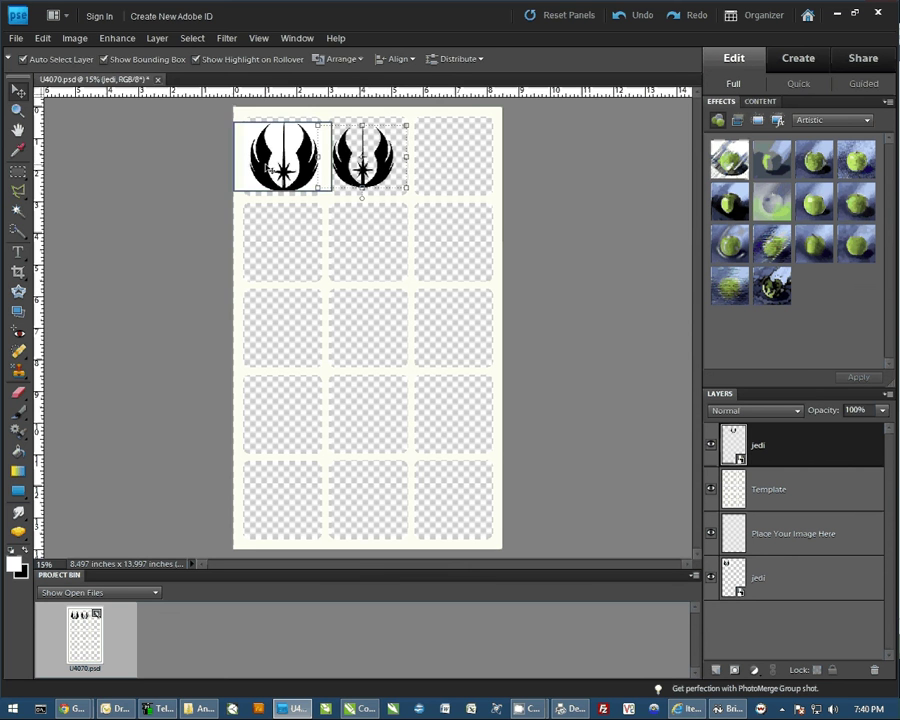
Place the army national guard flag image into the document.
click(16, 38)
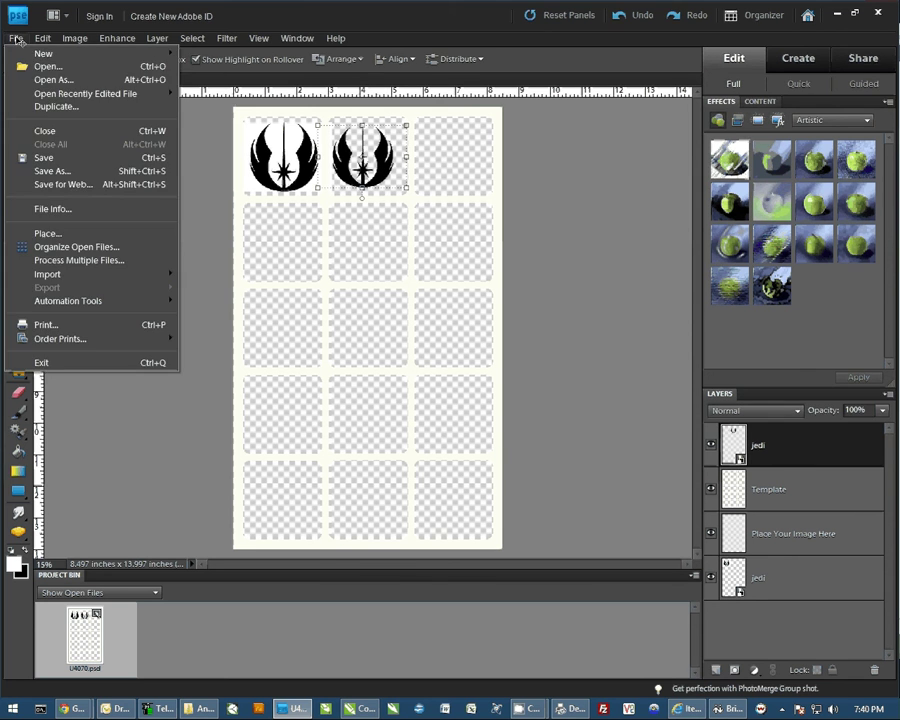
click(48, 233)
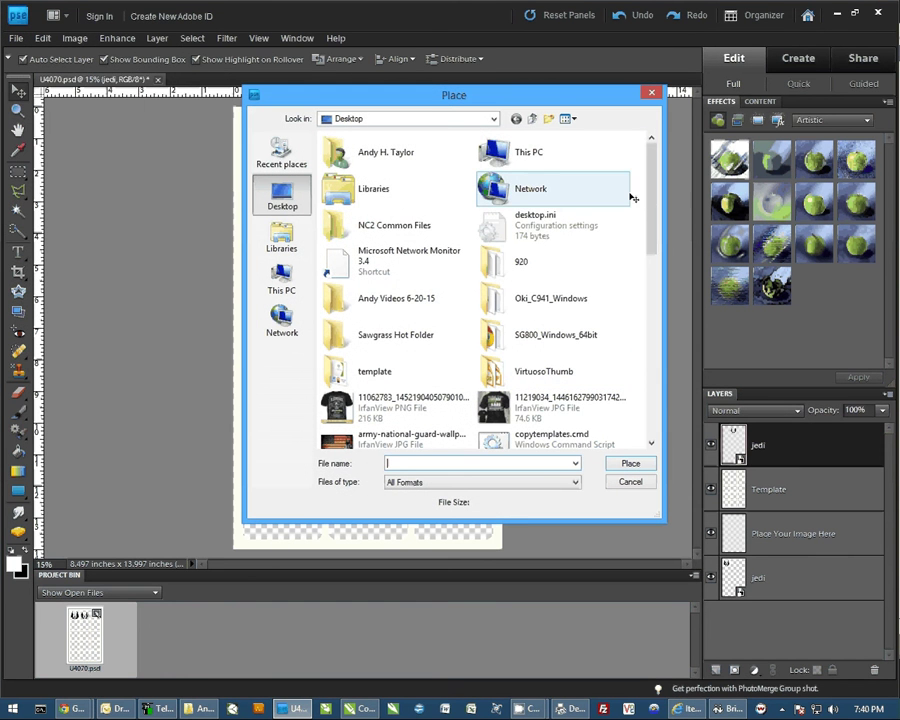
drag(651, 203, 652, 266)
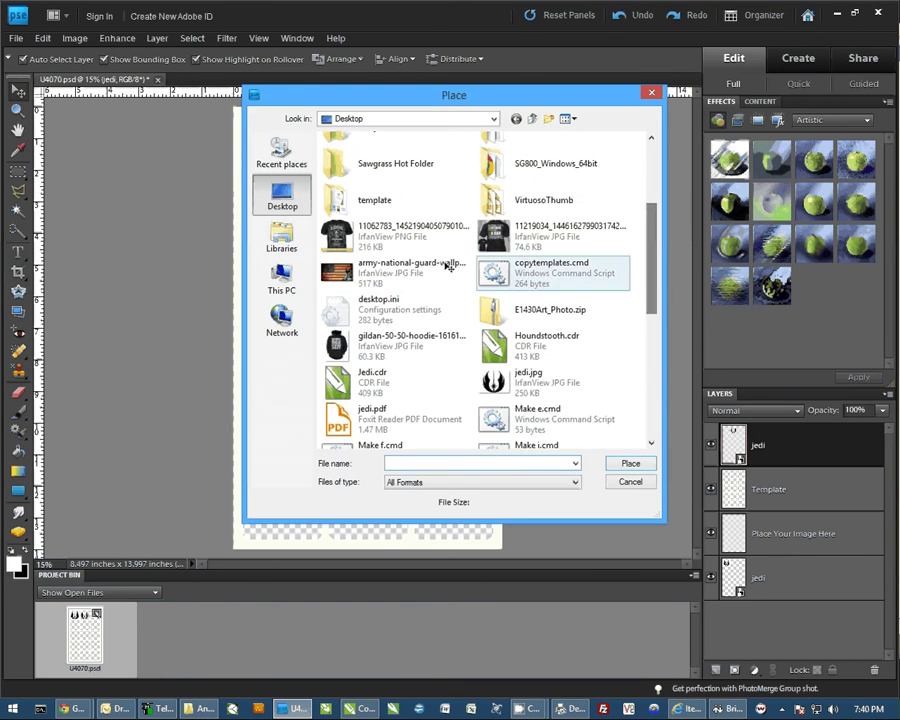
click(450, 262)
click(630, 463)
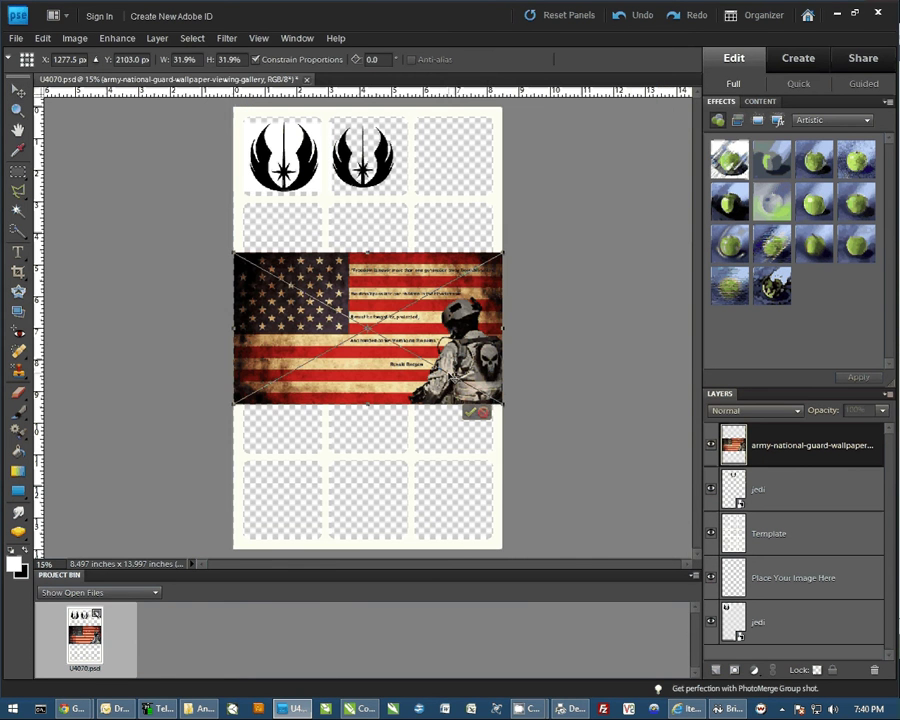
Fit the flag into the top-right cell, commit, and stack it below the template.
mouse_move(498, 412)
mouse_down()
mouse_move(443, 368)
mouse_move(340, 312)
mouse_move(444, 175)
mouse_up()
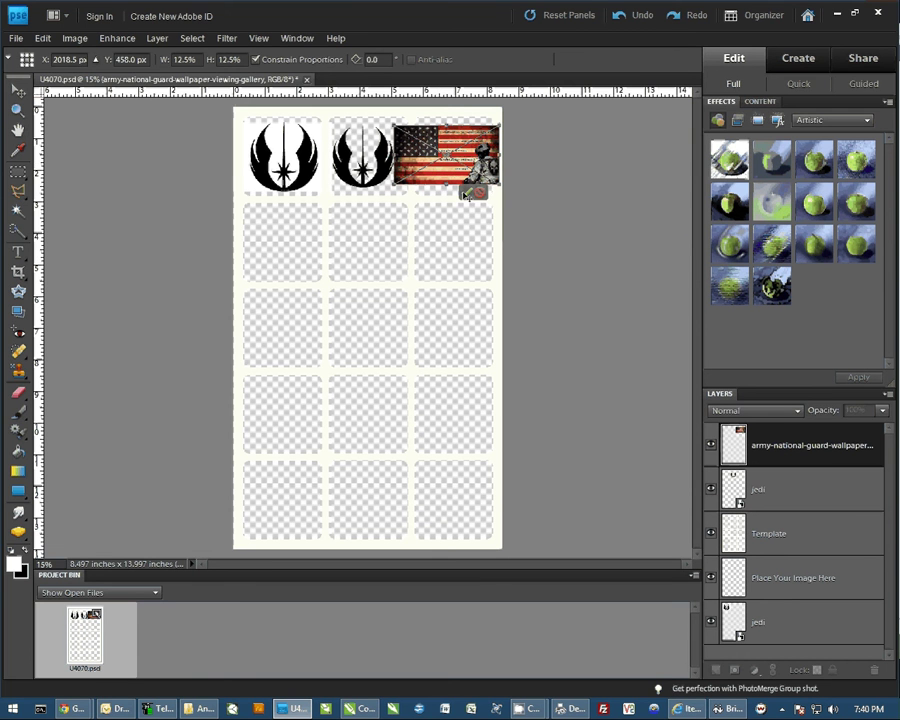
click(466, 194)
drag(780, 489, 794, 628)
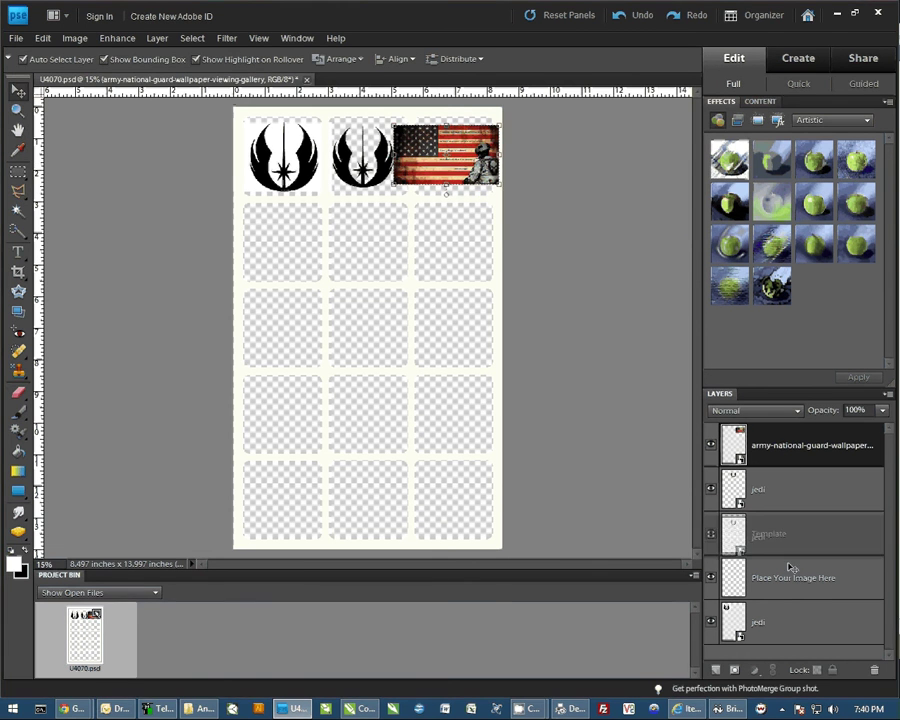
drag(775, 445, 790, 595)
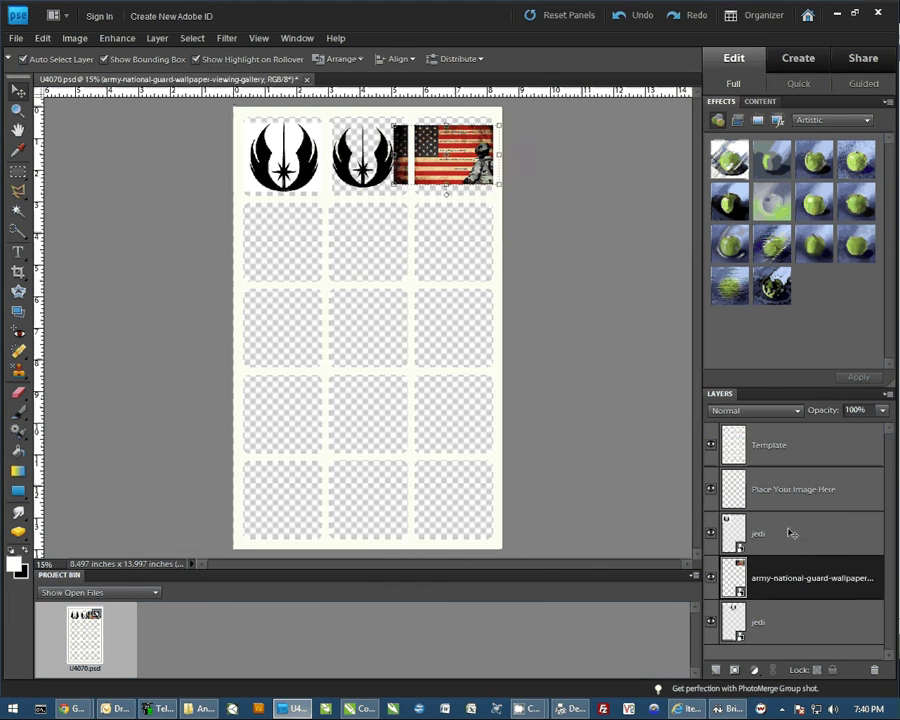
click(769, 449)
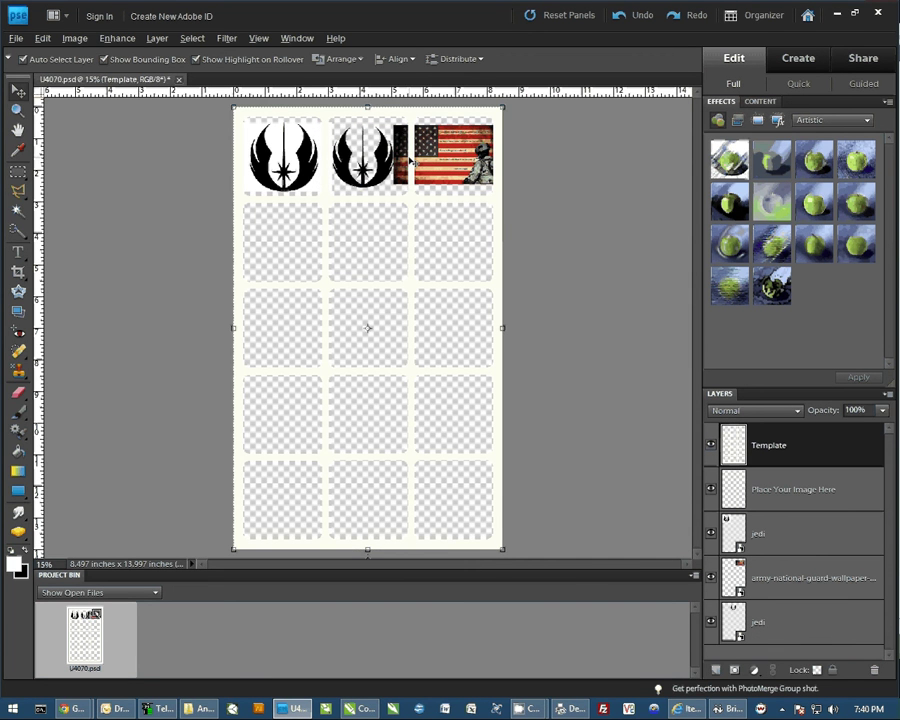
Zoom in and rescale the flag image to about 84%, committing the change.
scroll(416, 162, up, 3)
scroll(419, 166, up, 1)
click(490, 190)
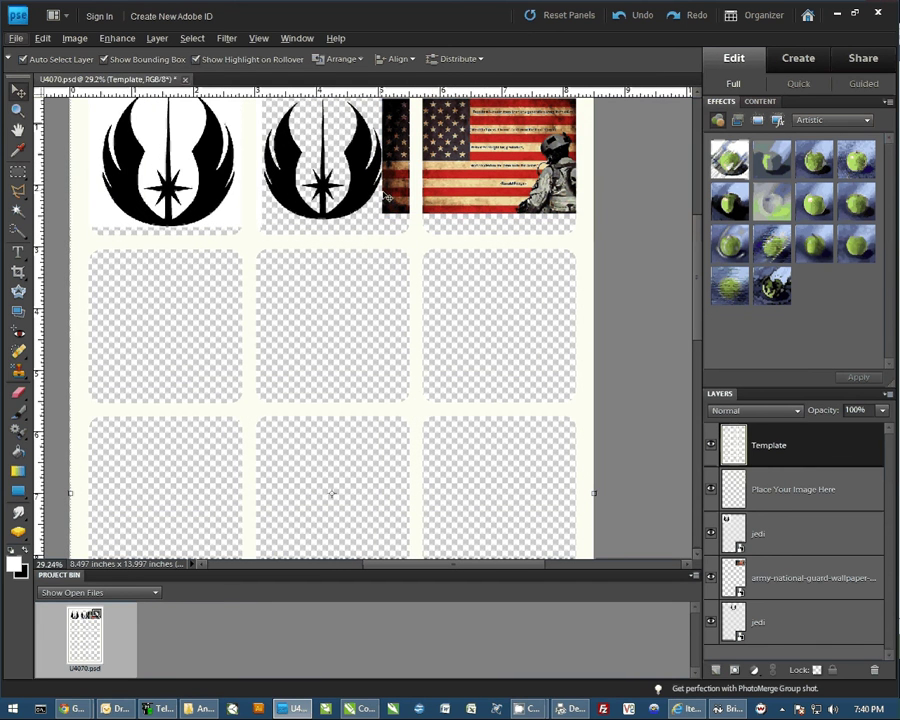
click(490, 190)
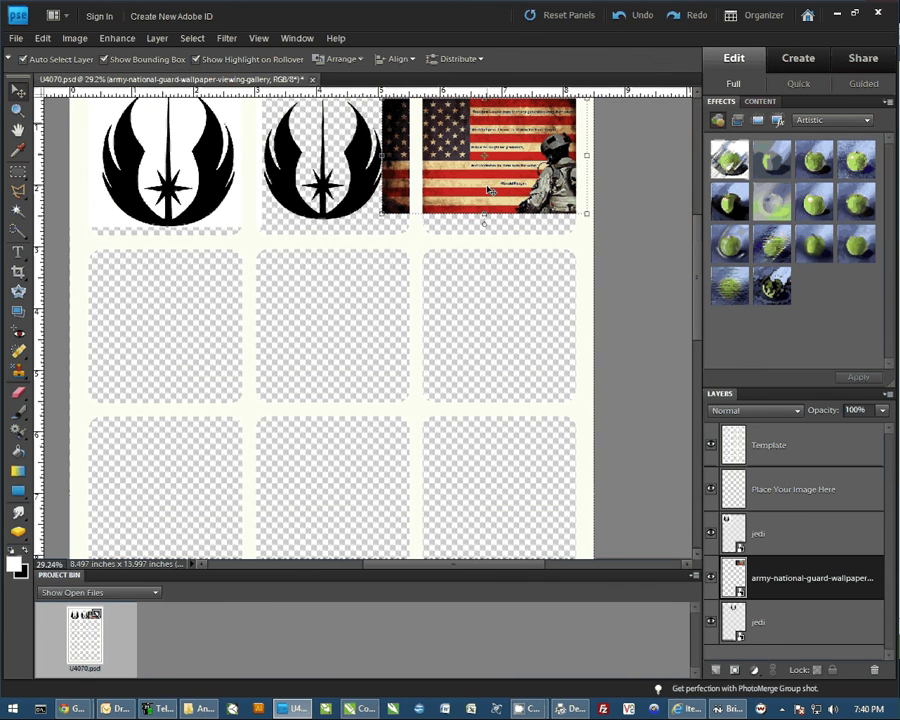
click(383, 217)
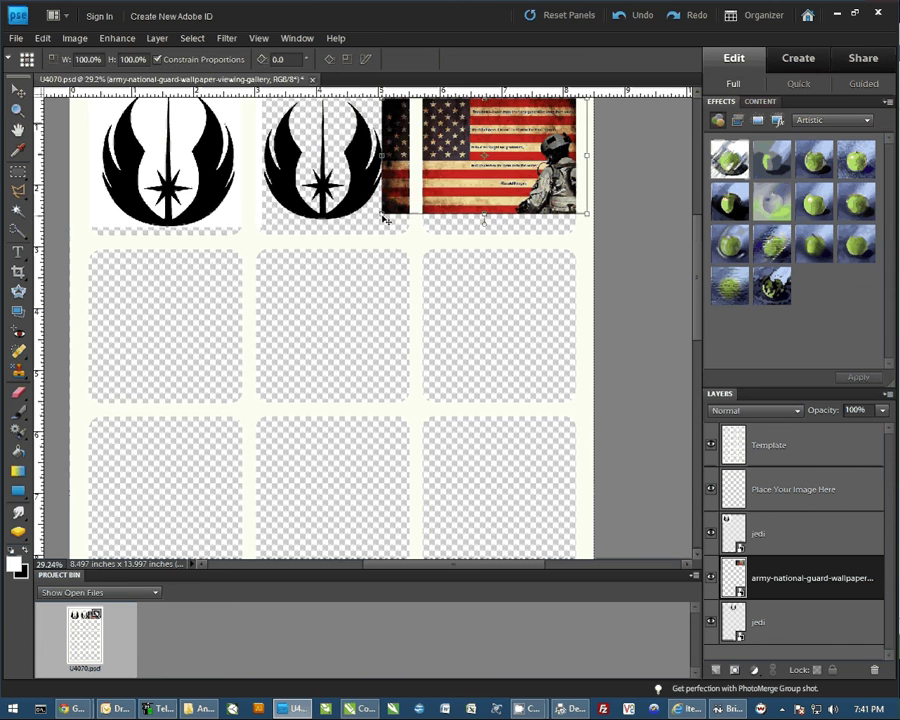
drag(383, 217, 420, 207)
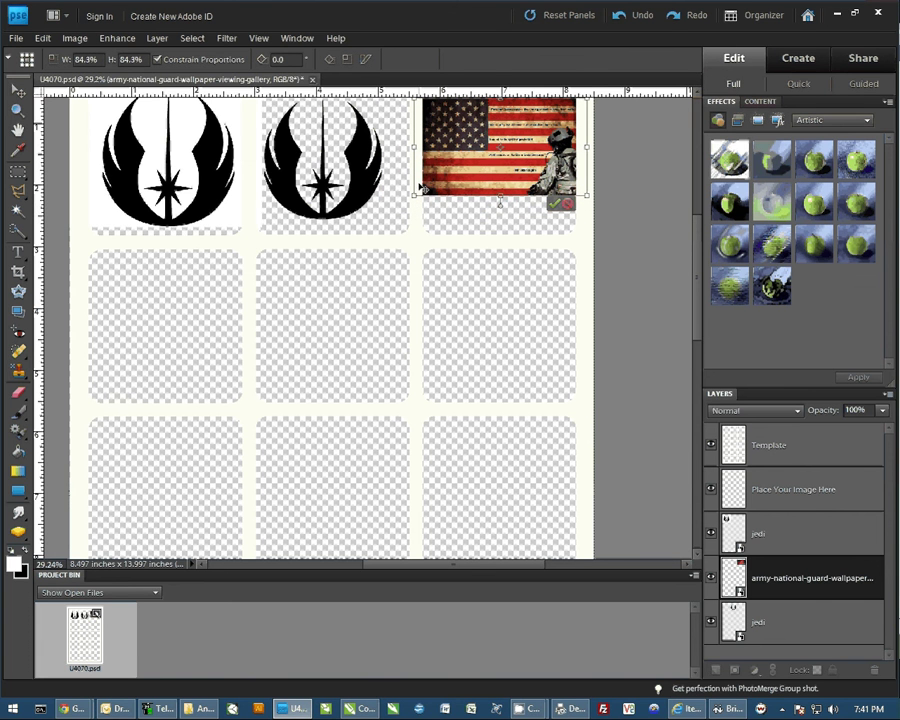
click(557, 209)
Nudge the flag down inside the top-right cell and zoom back out.
drag(512, 148, 508, 160)
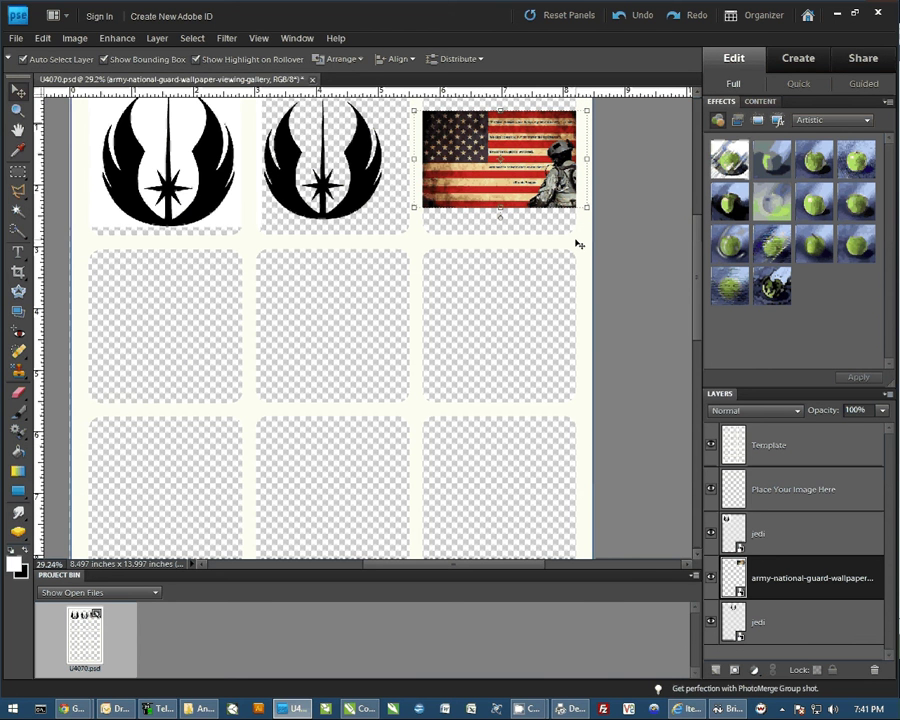
scroll(520, 292, down, 2)
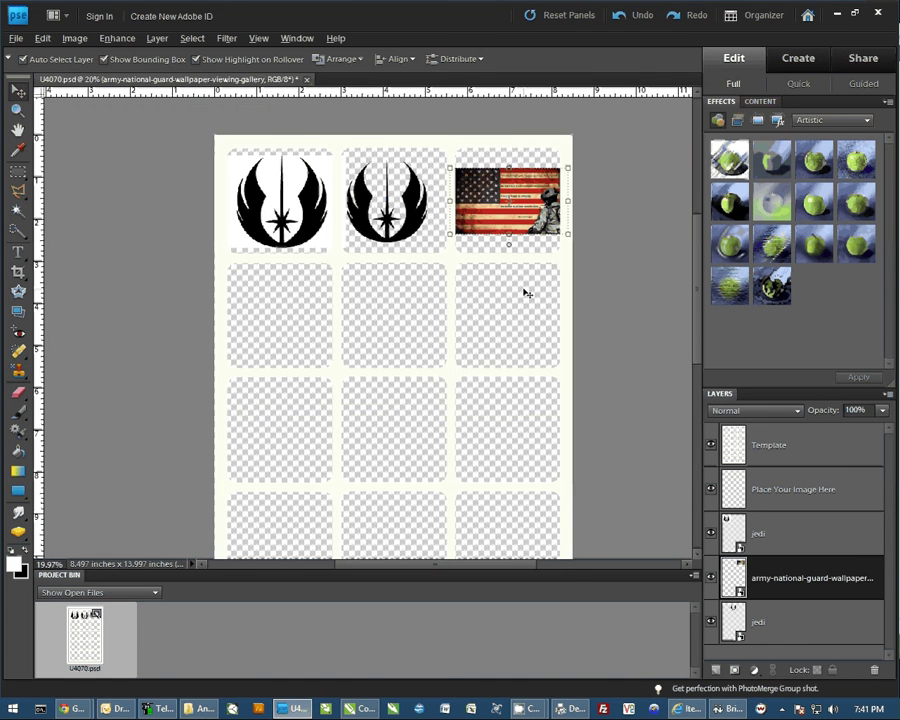
scroll(520, 292, down, 1)
scroll(522, 292, down, 2)
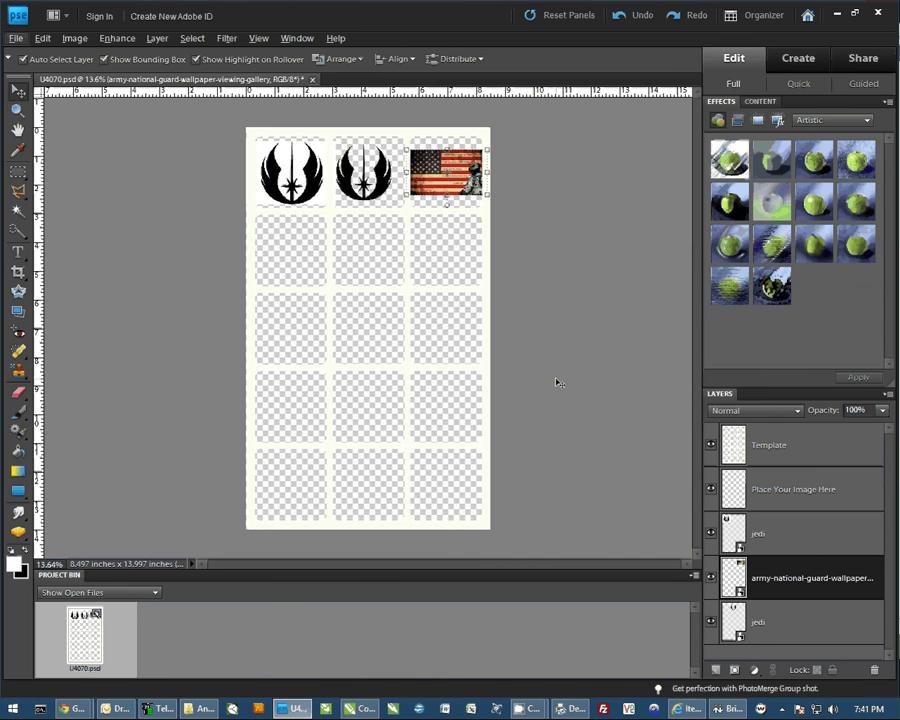
With the Place Your Image Here layer selected, place jedi.pdf into the document.
click(793, 490)
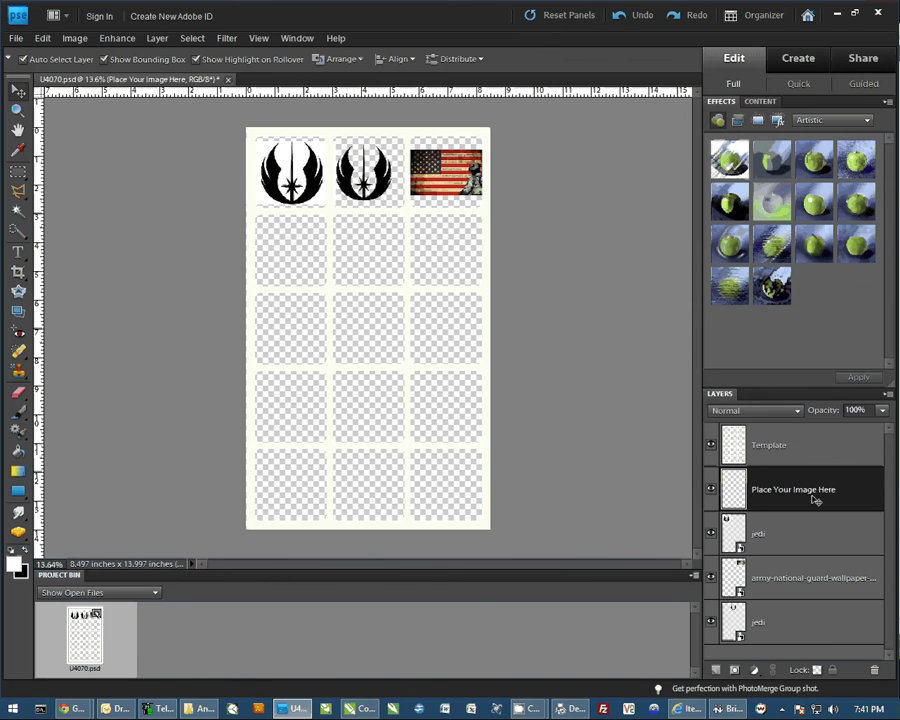
click(17, 39)
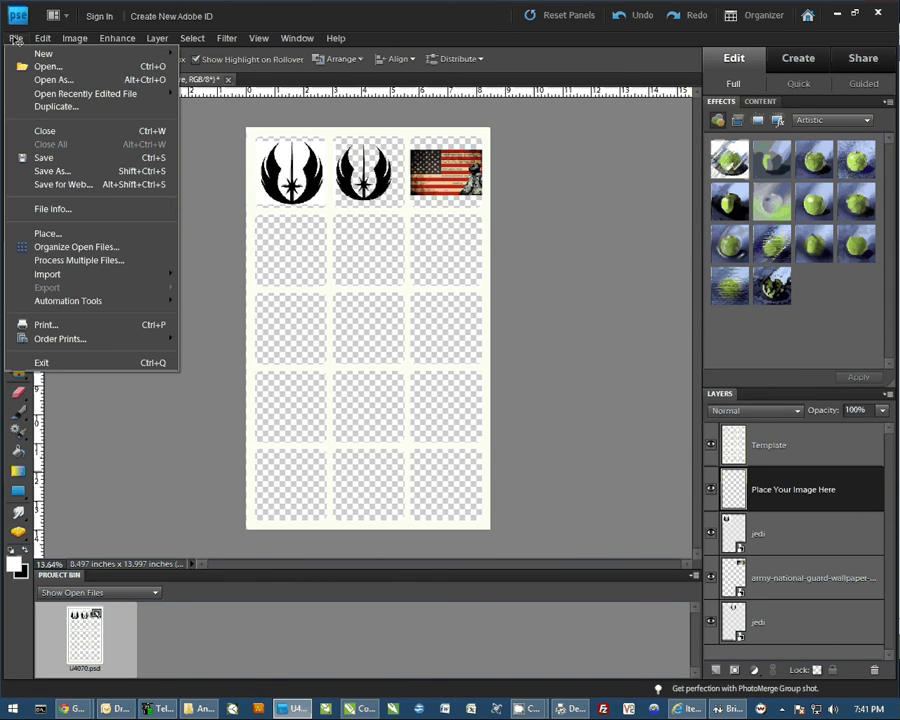
click(47, 233)
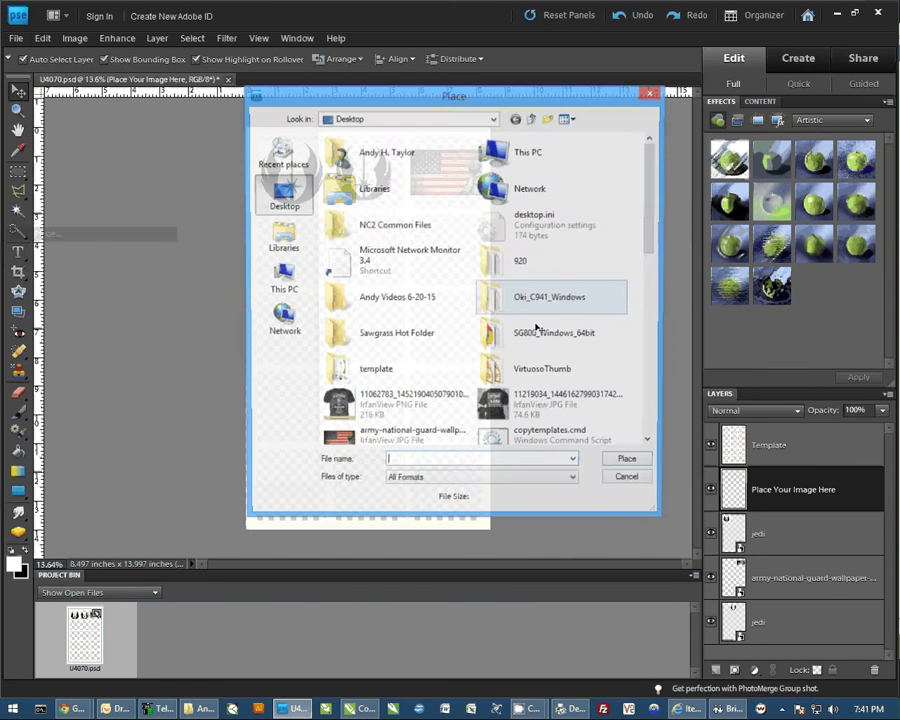
drag(648, 223, 648, 313)
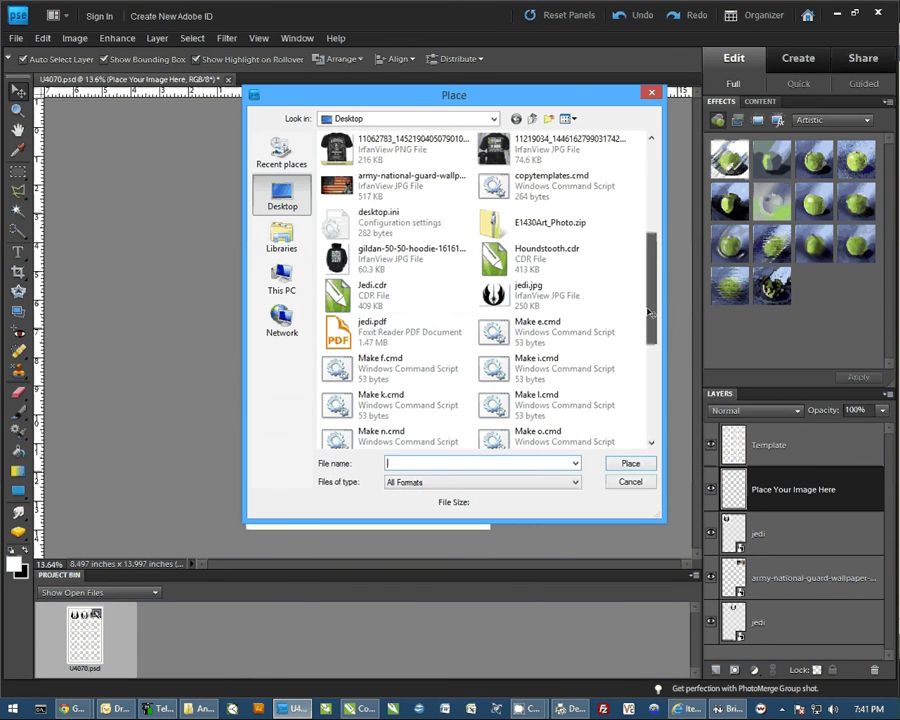
click(370, 325)
click(628, 463)
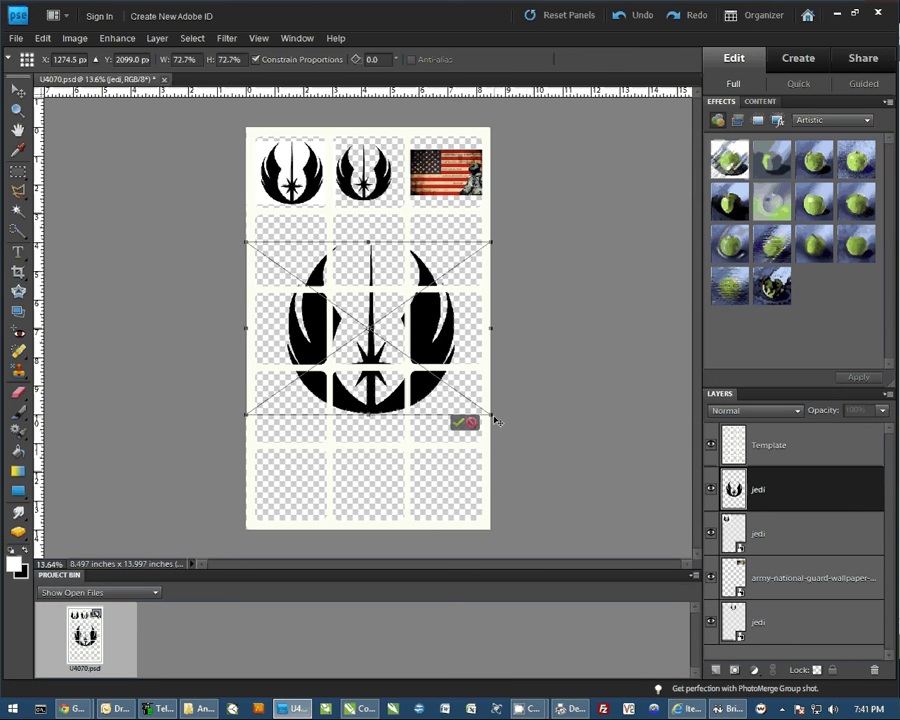
Shrink the new jedi logo to about half size in the second-row left cell and commit.
drag(495, 421, 468, 419)
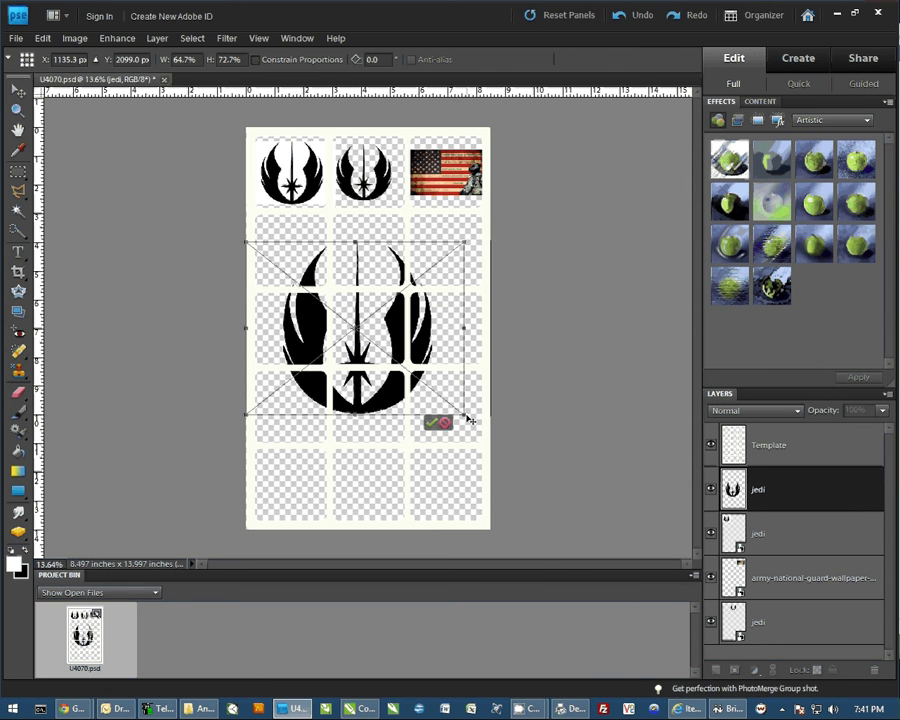
mouse_move(468, 419)
mouse_down()
mouse_move(334, 281)
mouse_move(297, 258)
mouse_up()
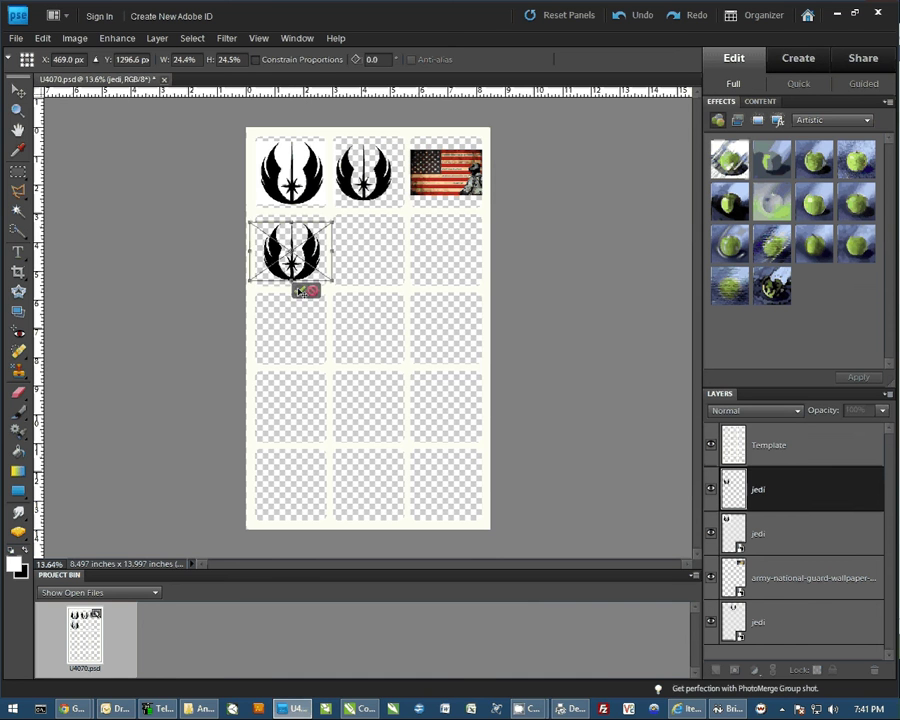
click(298, 290)
click(581, 346)
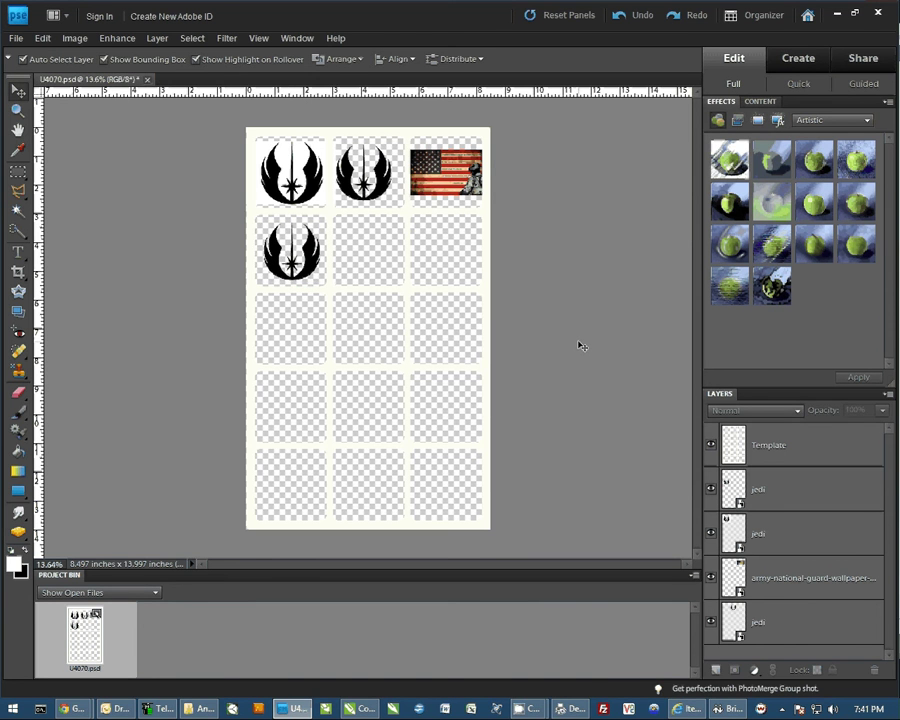